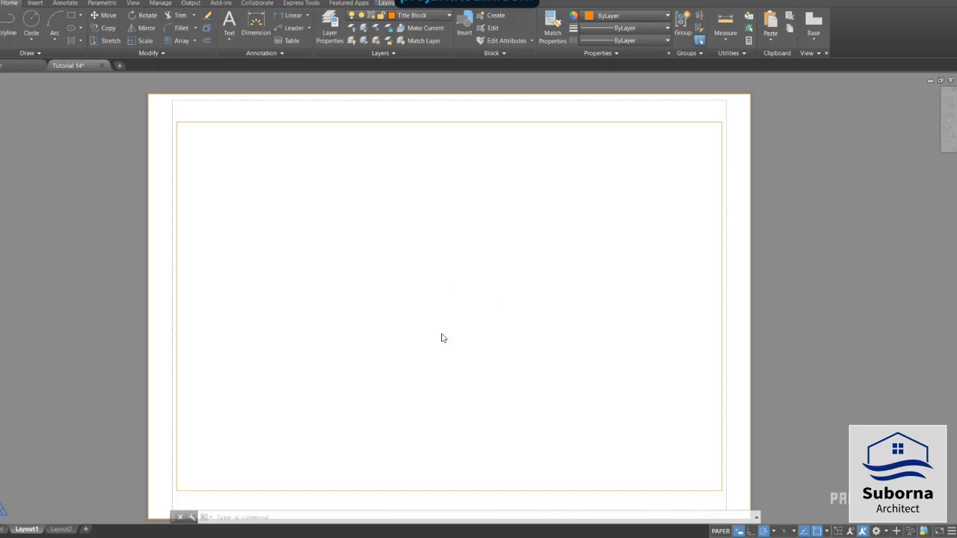
Rename the Layout1 layout as "A 3- Landscape"
{"action": "right_click", "coordinate": [26, 530]}
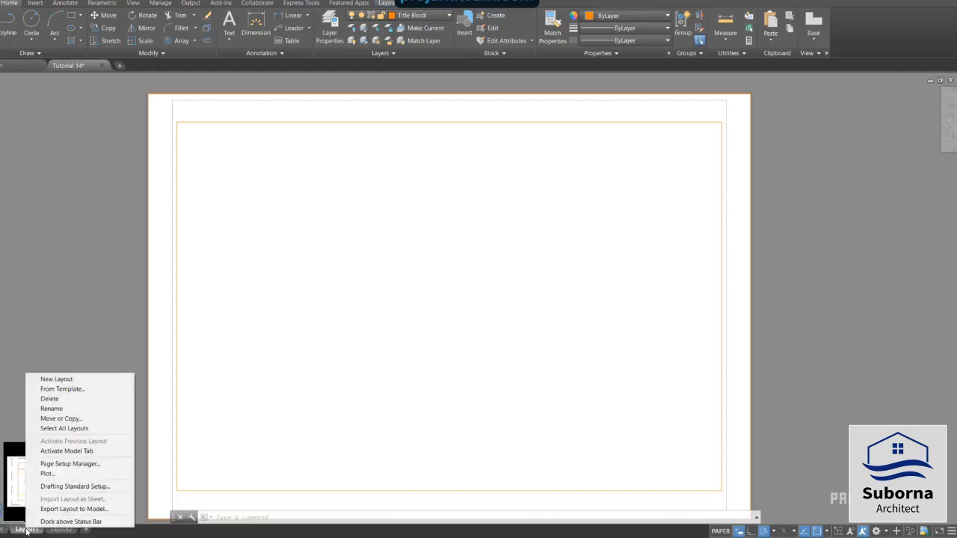
{"action": "left_click", "coordinate": [69, 409]}
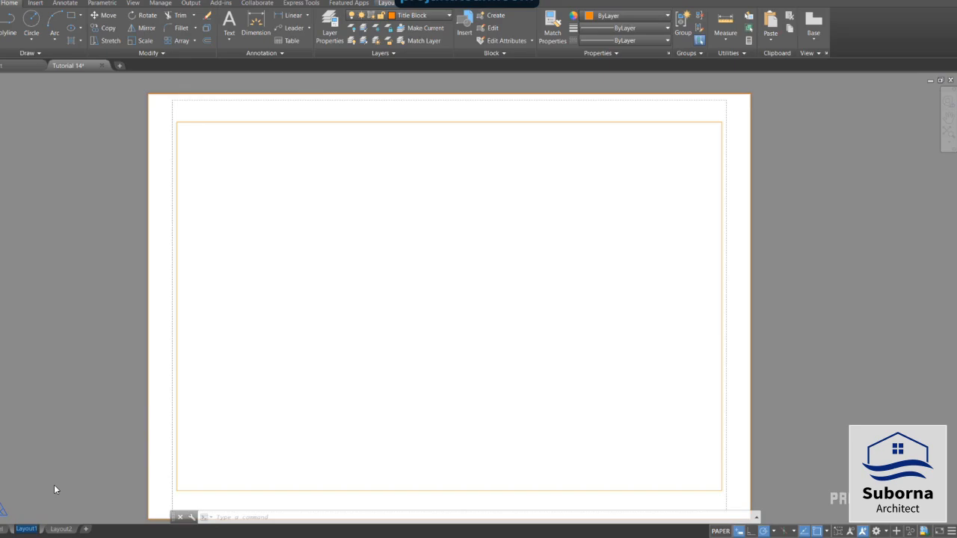
{"action": "key", "text": "BackSpace"}
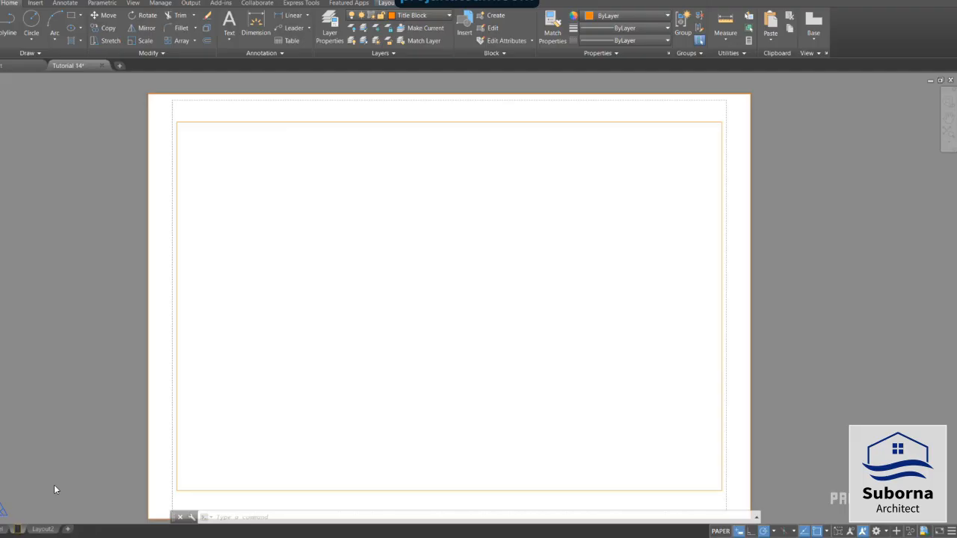
{"action": "type", "text": "A"}
{"action": "type", "text": "3- Lan"}
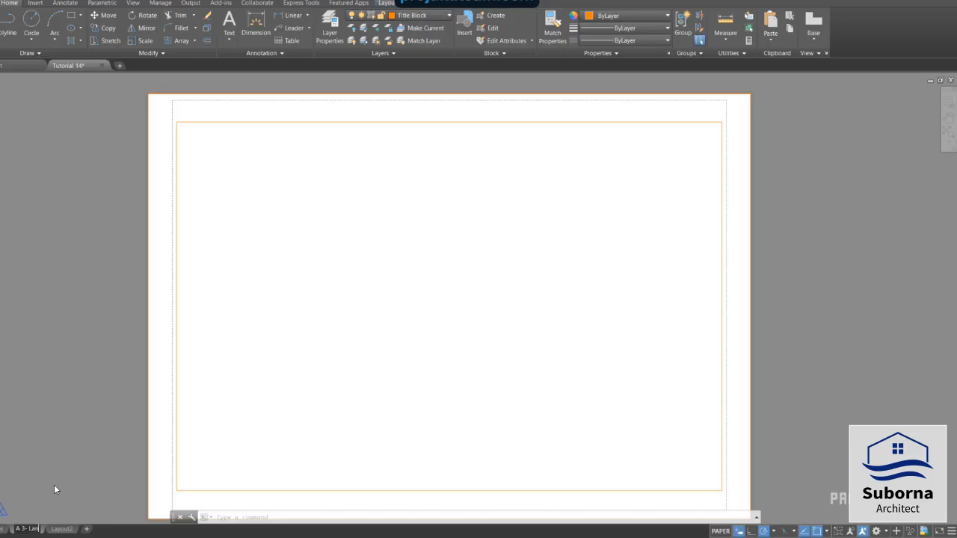
{"action": "type", "text": "dscape"}
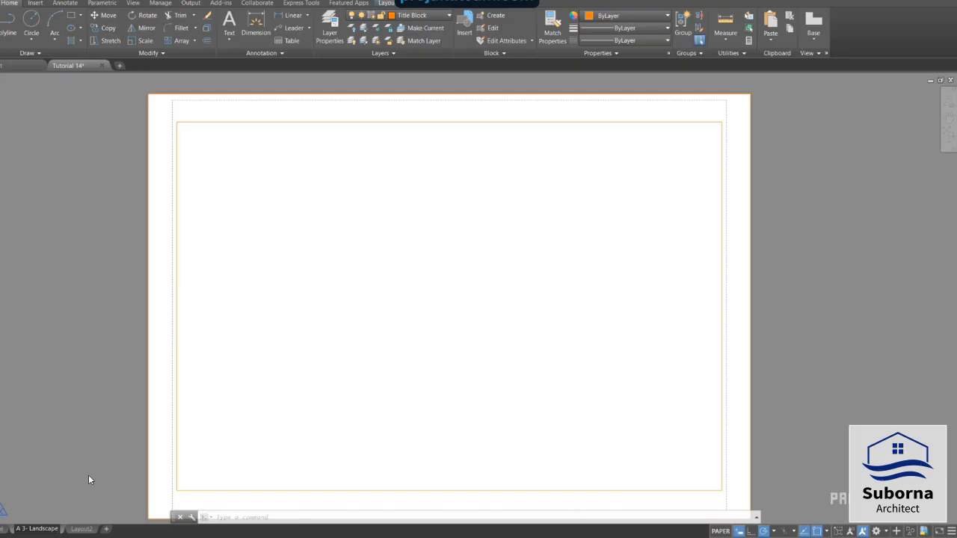
{"action": "left_click", "coordinate": [89, 480]}
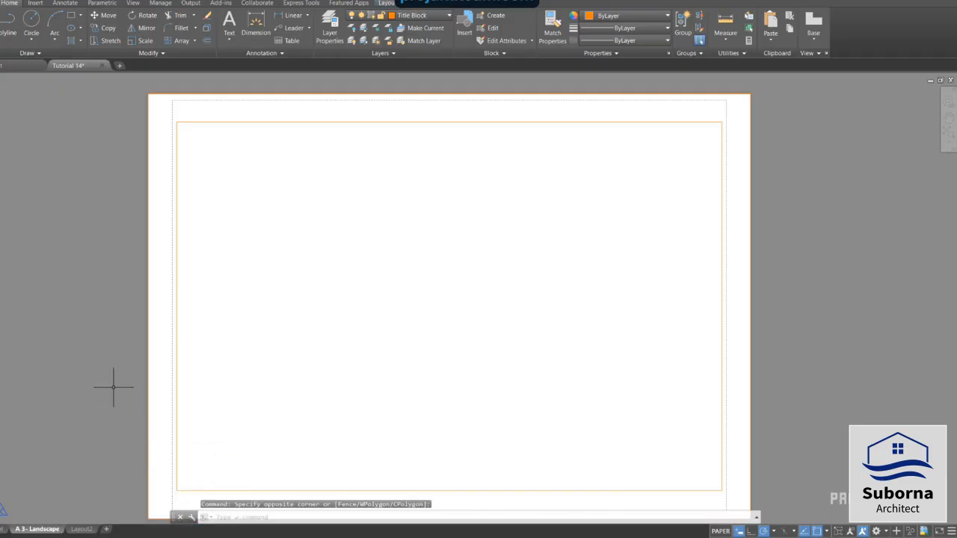
Delete the Layout2 layout from the drawing
{"action": "mouse_move", "coordinate": [82, 530]}
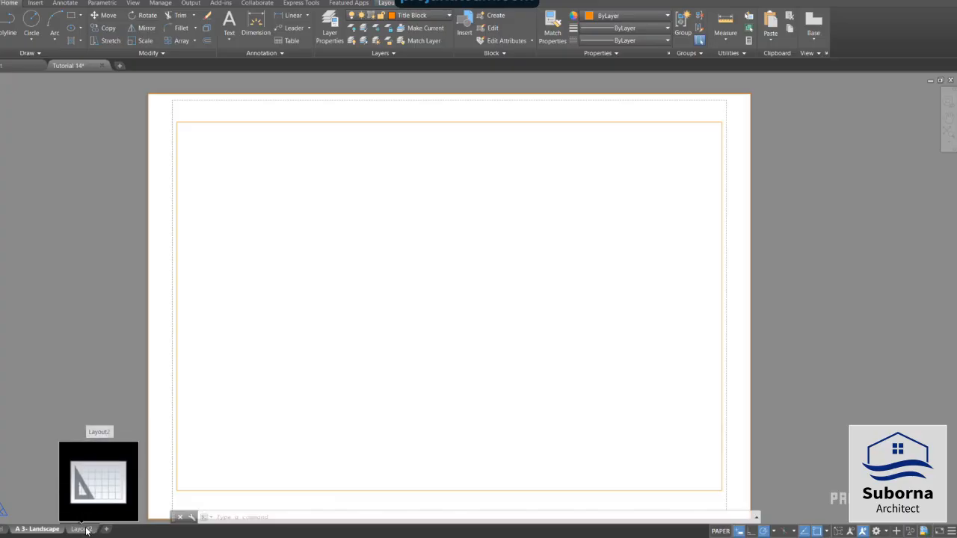
{"action": "right_click", "coordinate": [86, 531]}
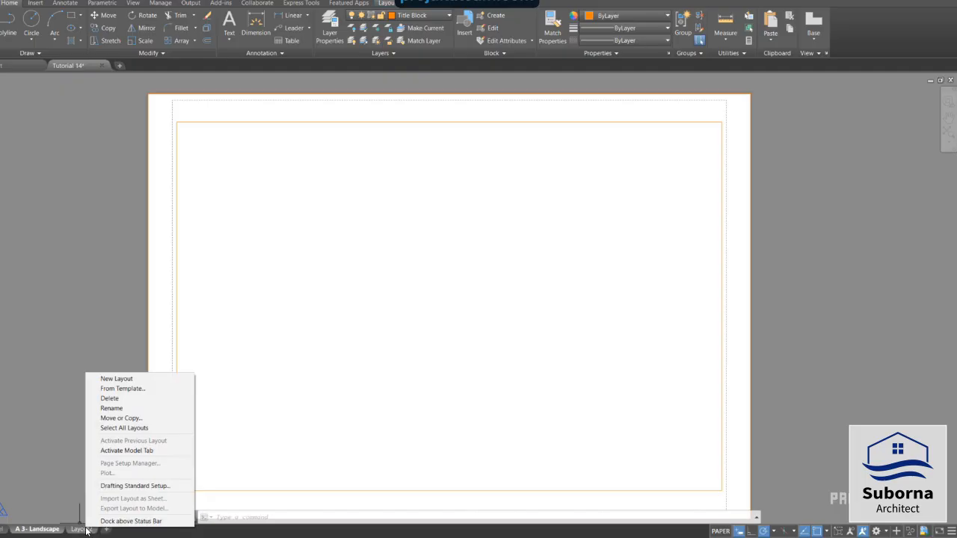
{"action": "left_click", "coordinate": [115, 402]}
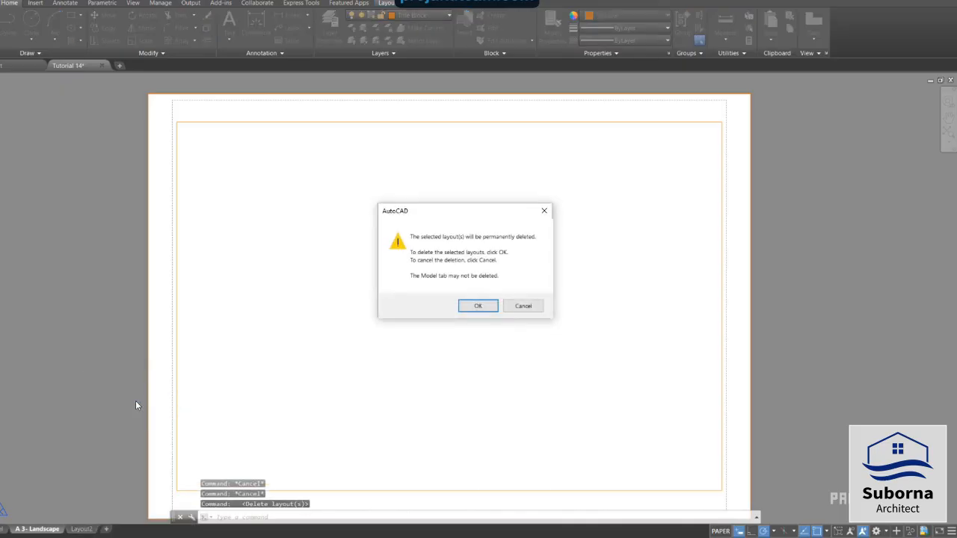
{"action": "left_click", "coordinate": [479, 307]}
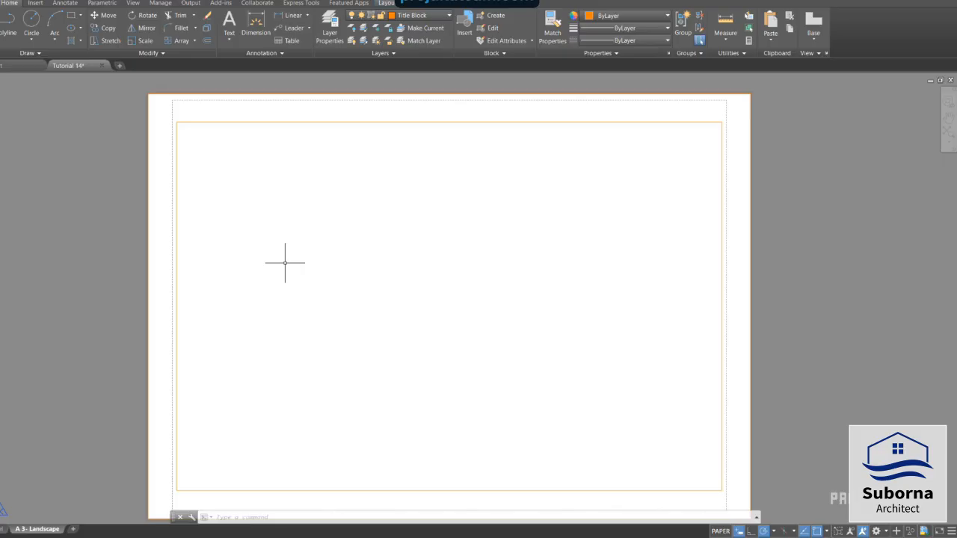
View the drawing in model space and return to the A 3- Landscape layout
{"action": "left_click", "coordinate": [4, 529]}
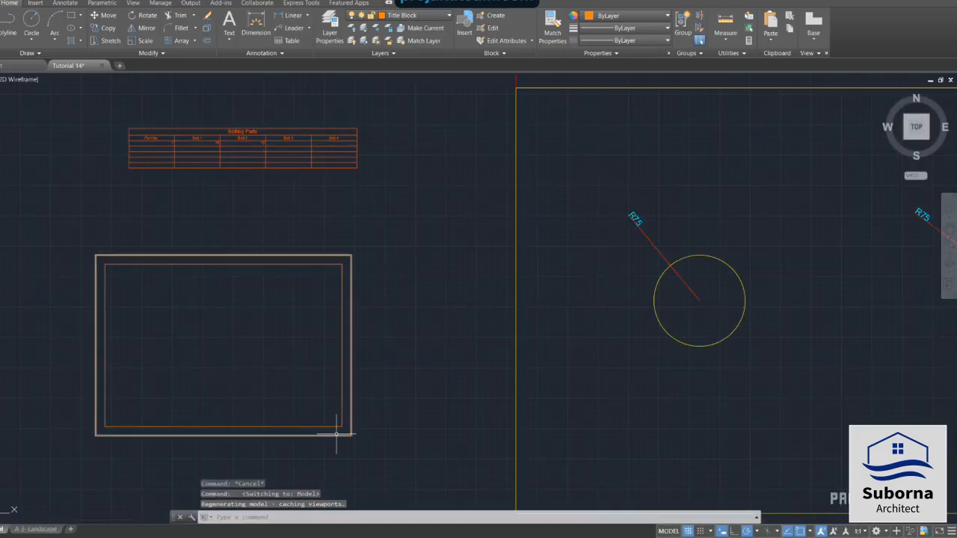
{"action": "left_click", "coordinate": [36, 529]}
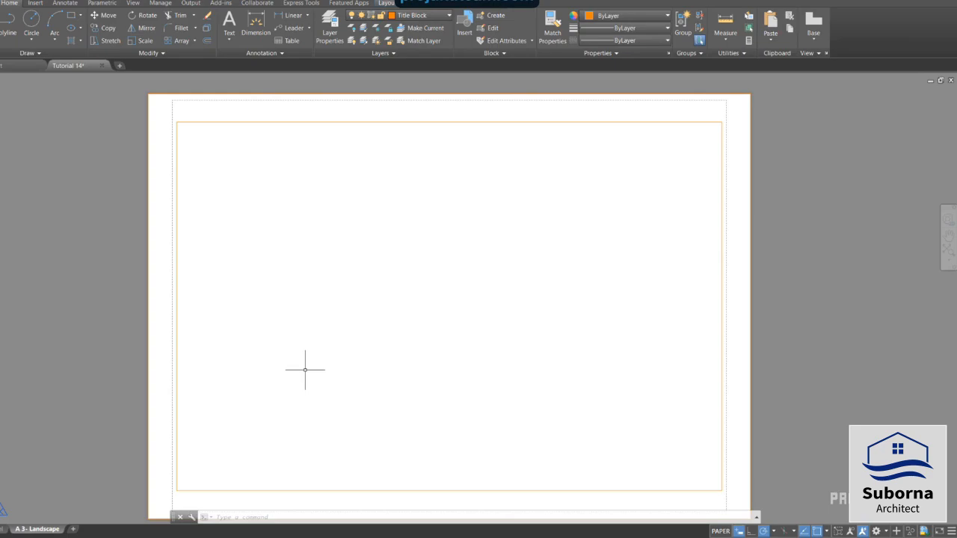
Create a new layer named ViewPort in the layer properties
{"action": "left_click", "coordinate": [337, 36]}
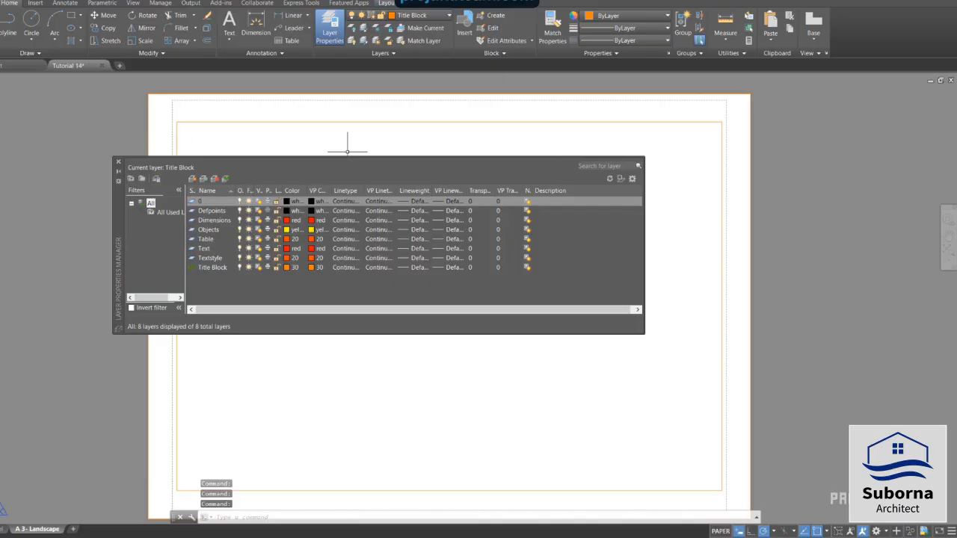
{"action": "left_click", "coordinate": [192, 179]}
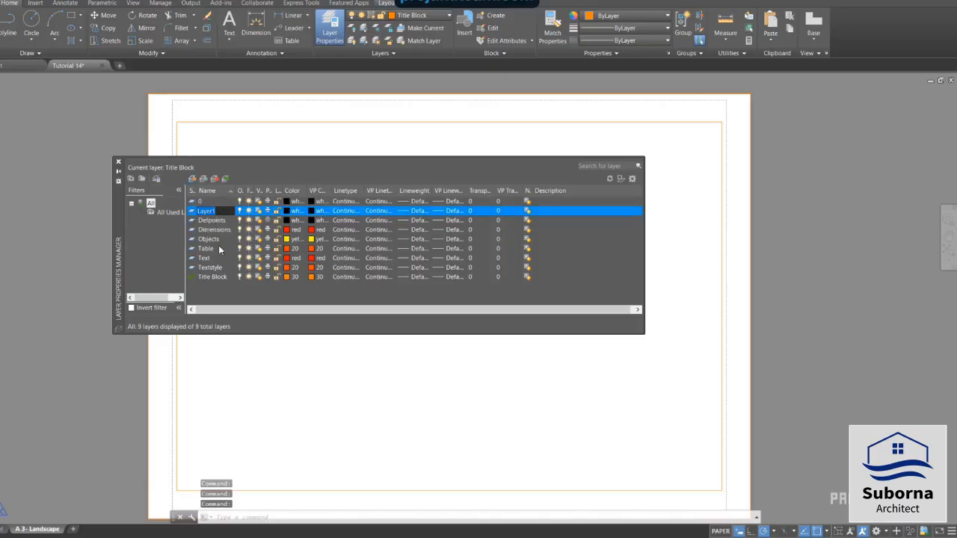
{"action": "type", "text": "ViewPort"}
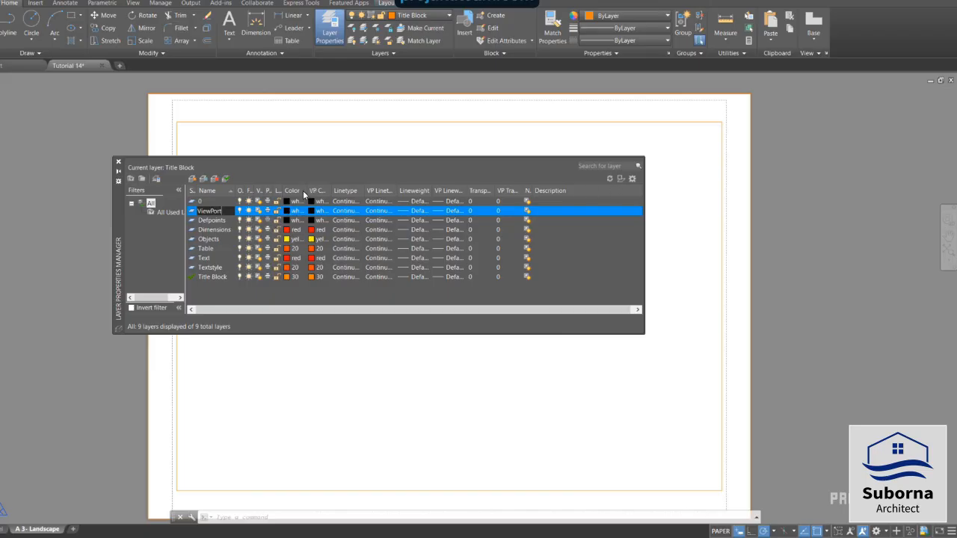
{"action": "key", "text": "Return"}
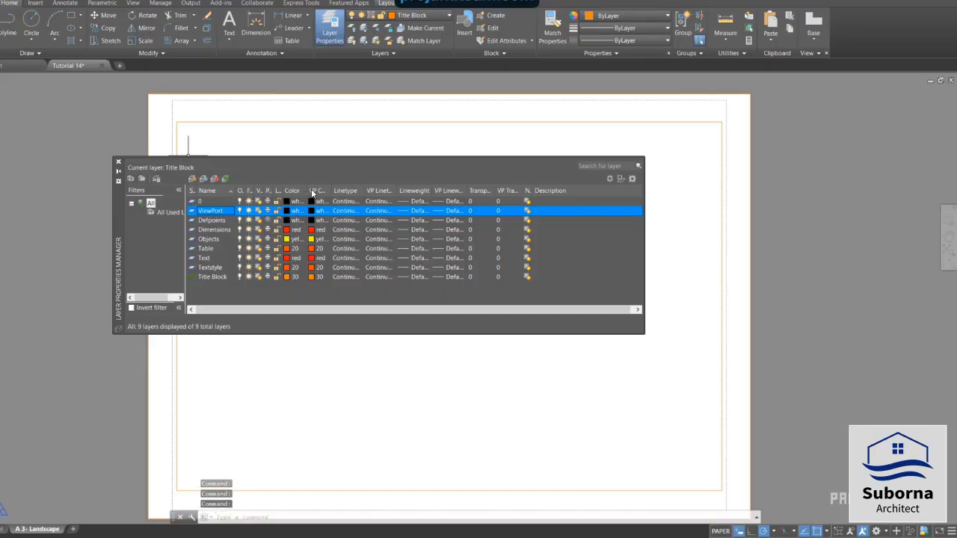
Set the ViewPort layer's colour to blue, make it the current layer and close the layer manager
{"action": "left_click_drag", "start_coordinate": [307, 188], "coordinate": [318, 187]}
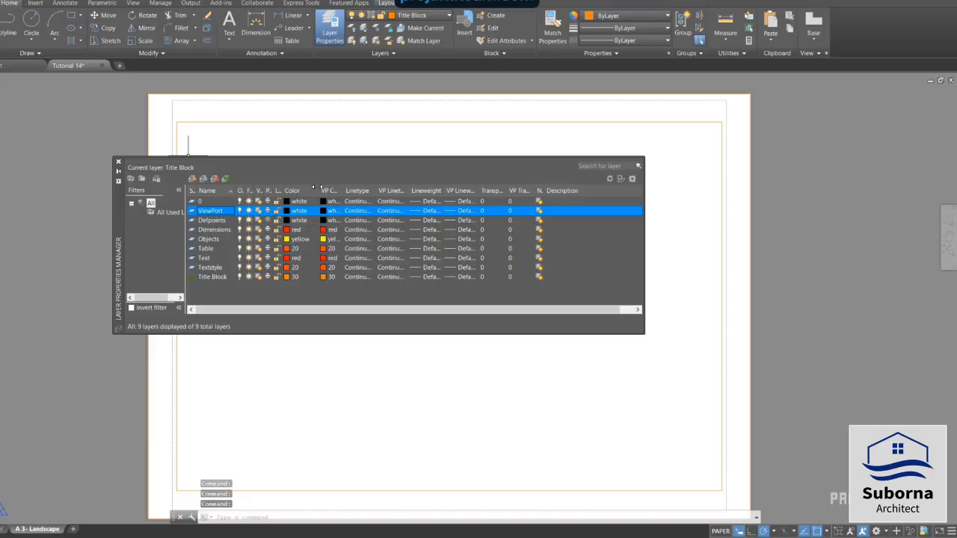
{"action": "left_click", "coordinate": [298, 212]}
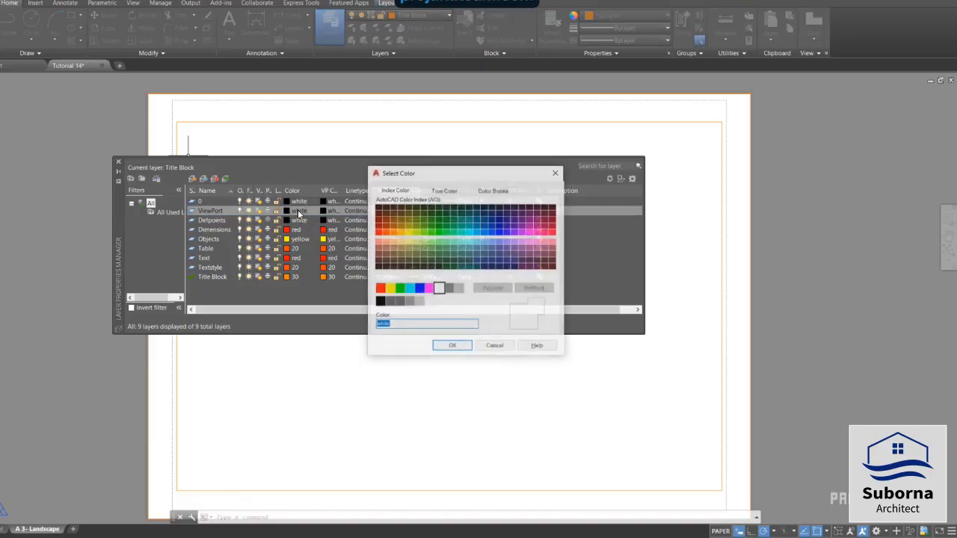
{"action": "left_click", "coordinate": [420, 289]}
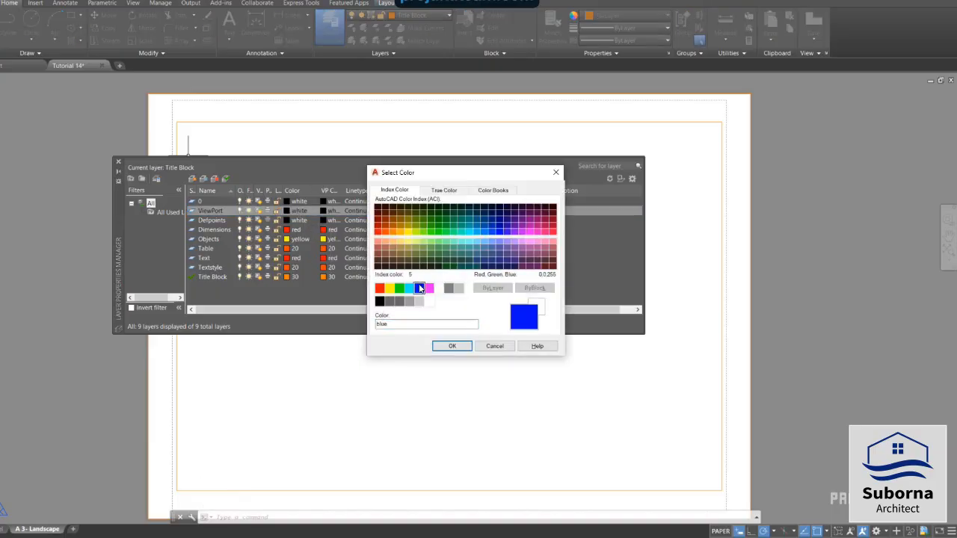
{"action": "left_click", "coordinate": [453, 348]}
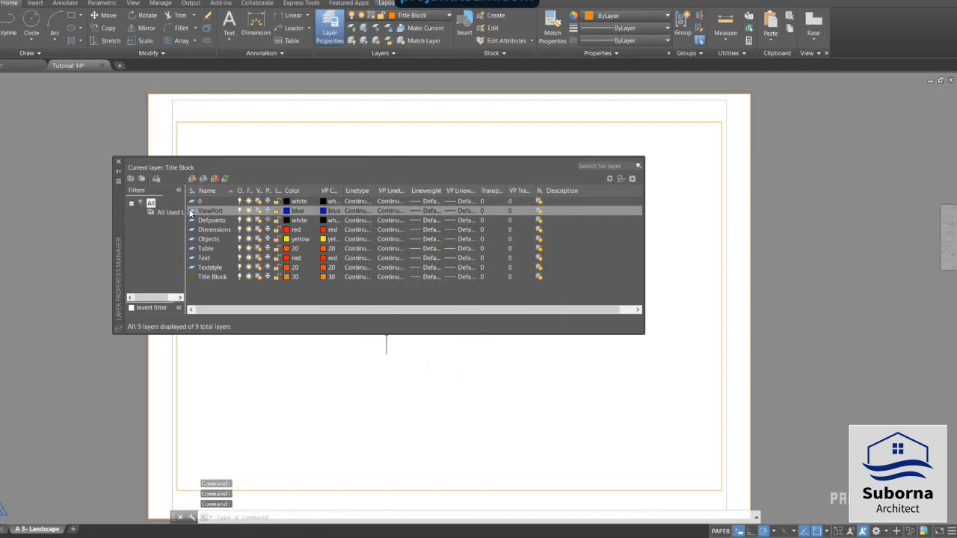
{"action": "double_click", "coordinate": [191, 212]}
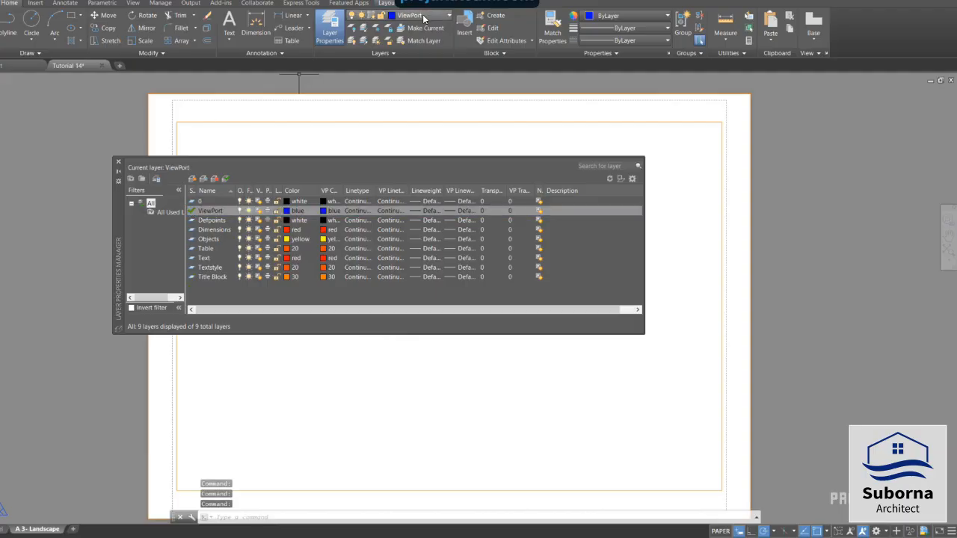
{"action": "left_click", "coordinate": [117, 162]}
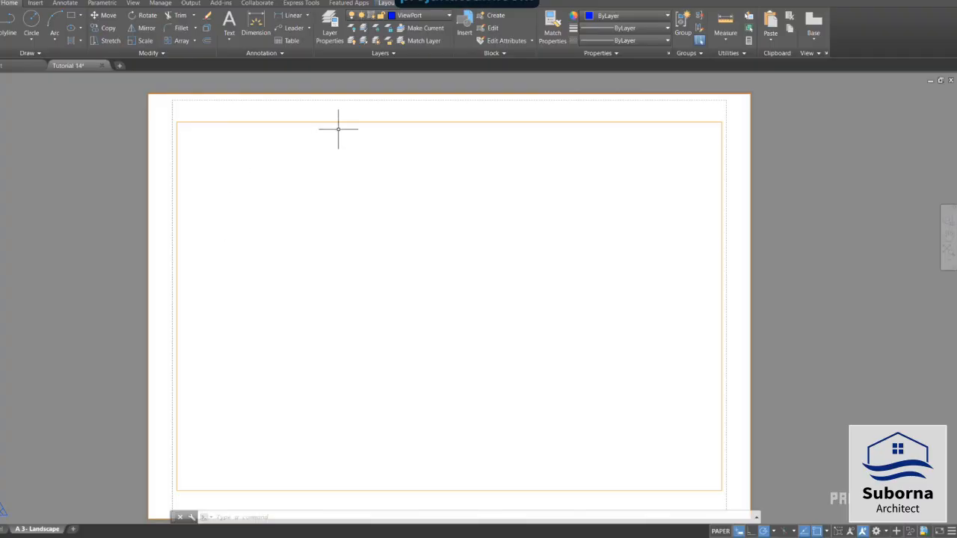
Create a rectangular viewport spanning the inner title block border from its upper-left corner to its lower-right corner
{"action": "left_click", "coordinate": [386, 3]}
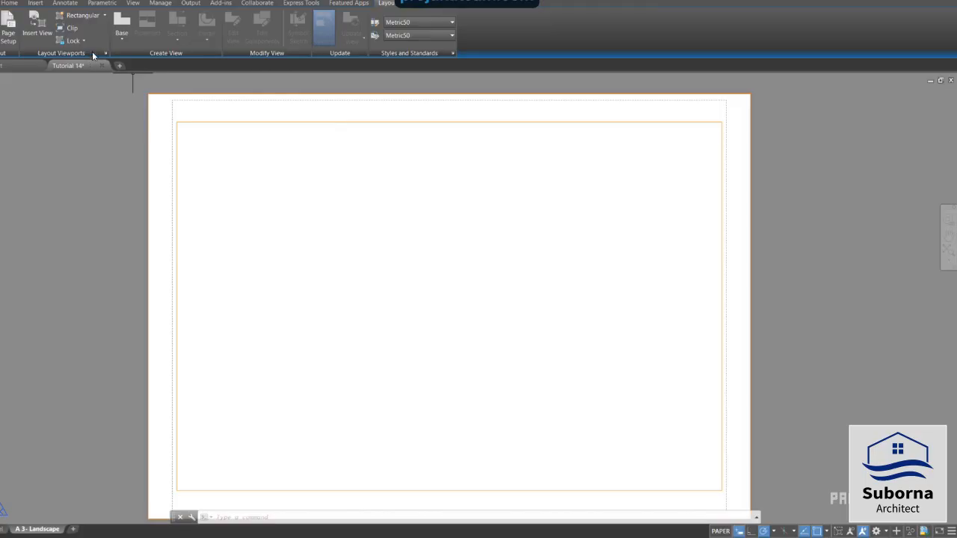
{"action": "left_click", "coordinate": [105, 15]}
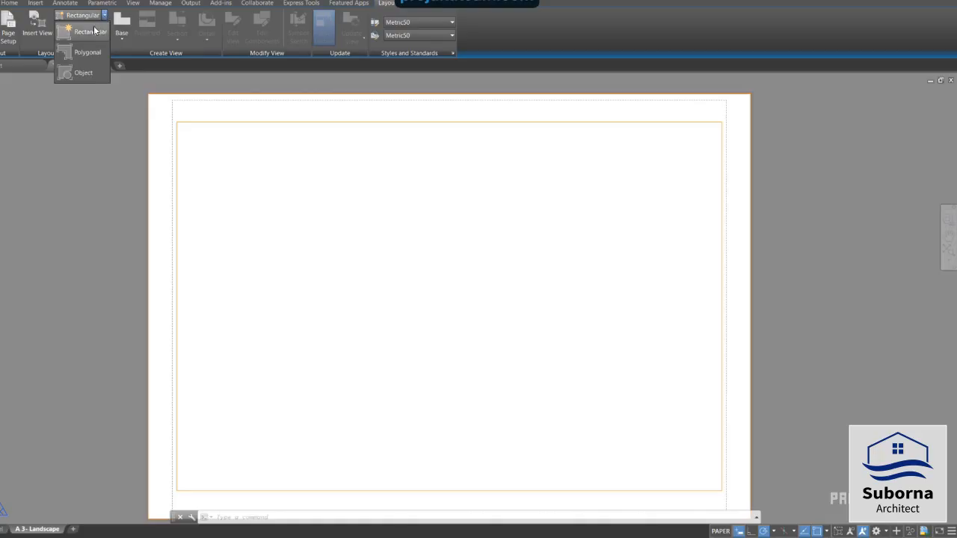
{"action": "left_click", "coordinate": [90, 32]}
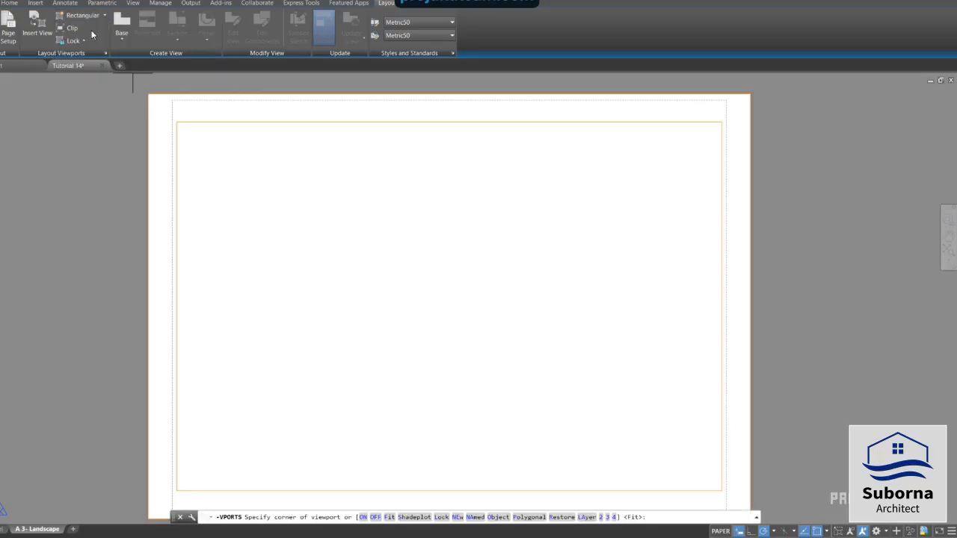
{"action": "left_click", "coordinate": [177, 121]}
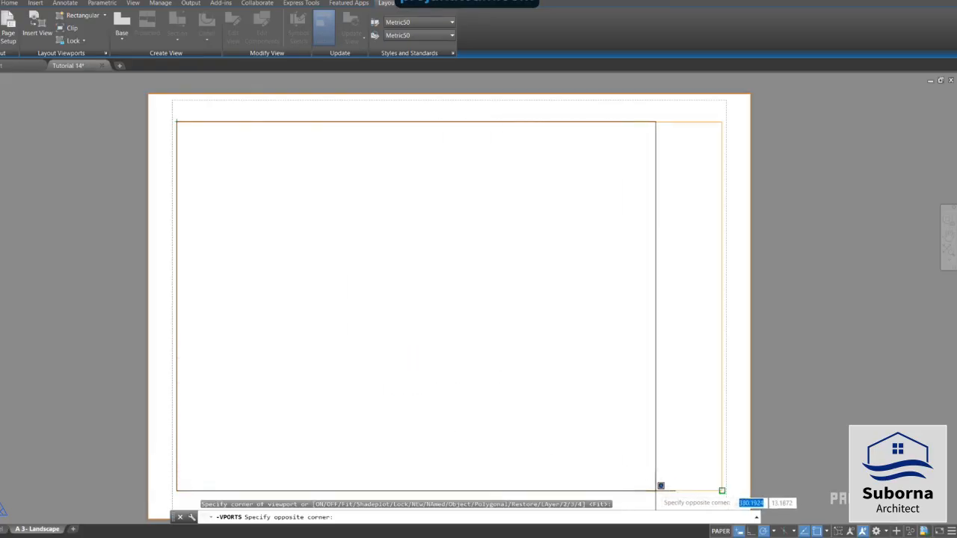
{"action": "left_click", "coordinate": [722, 491]}
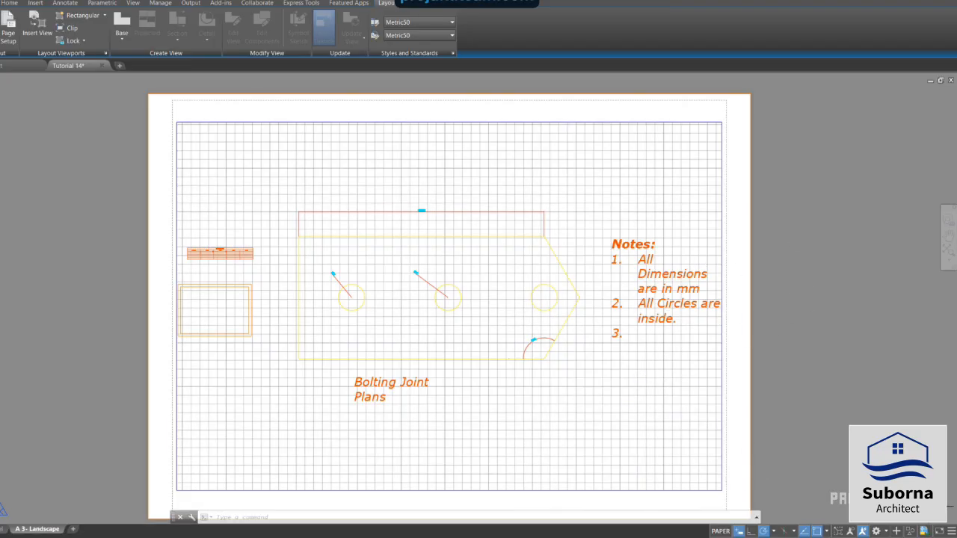
{"action": "left_click", "coordinate": [951, 531]}
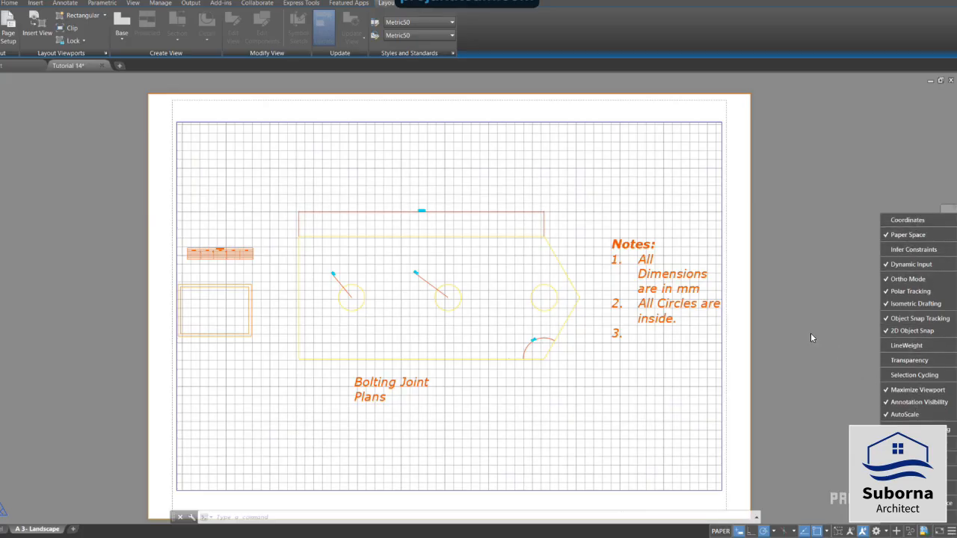
{"action": "left_click", "coordinate": [953, 533]}
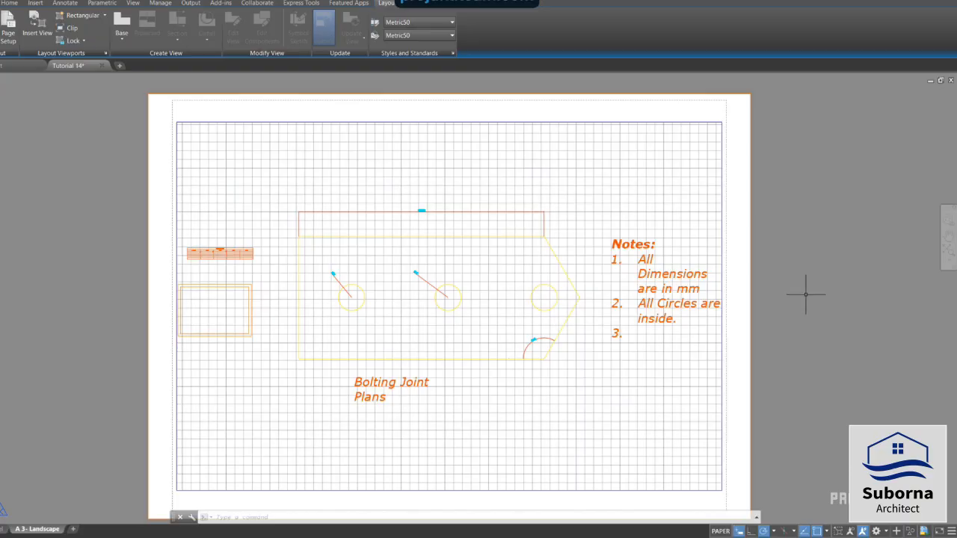
{"action": "key", "text": "Escape"}
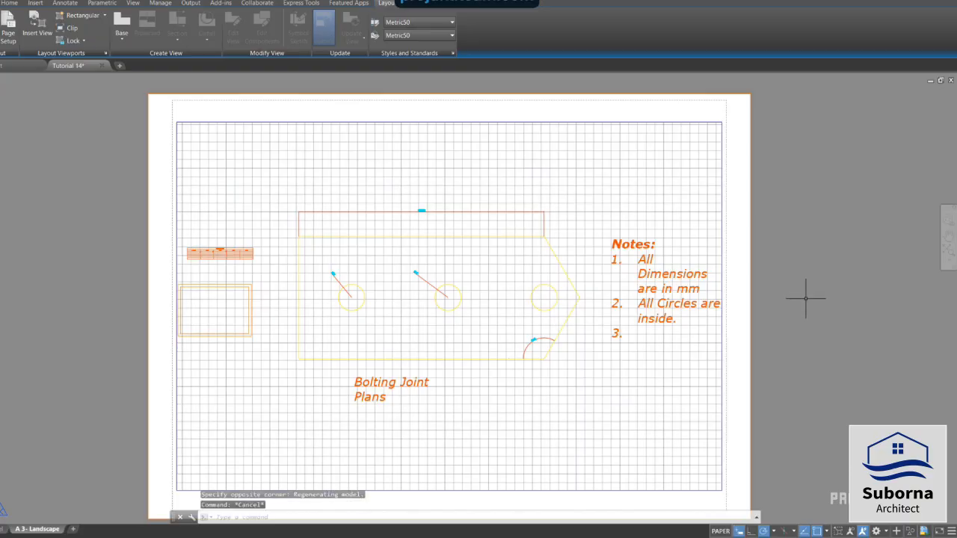
Activate the new viewport for model space editing and turn off its drawing grid
{"action": "double_click", "coordinate": [350, 192]}
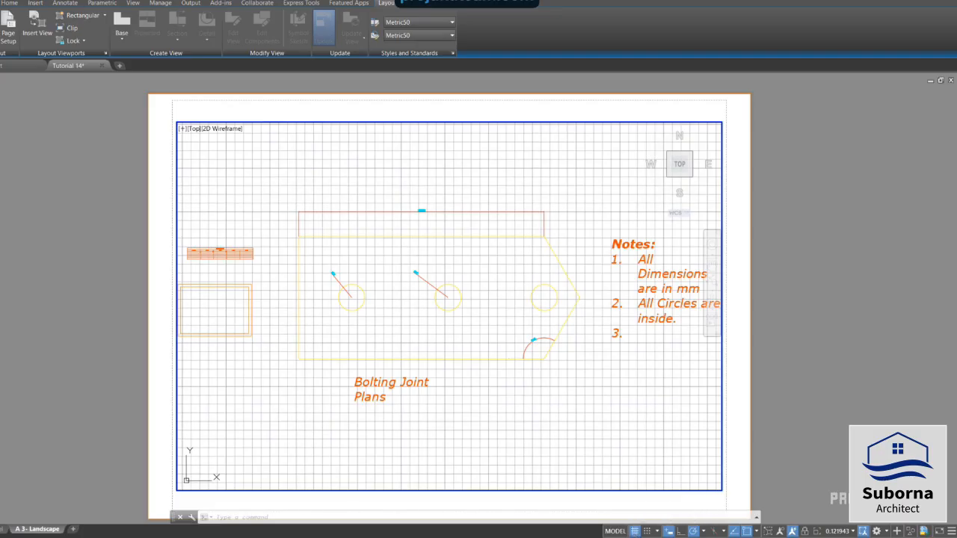
{"action": "left_click", "coordinate": [635, 531]}
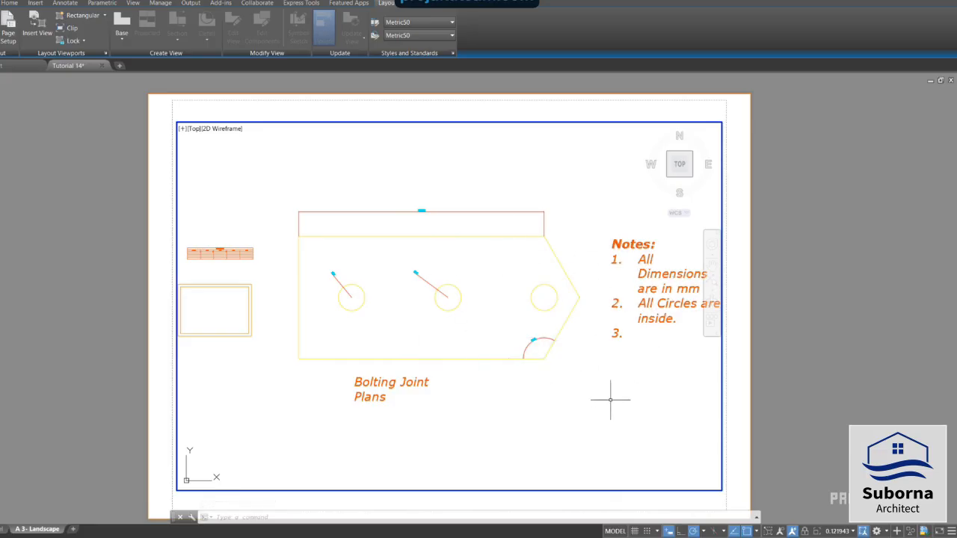
Set the viewport scale to 1:5 and pan its contents rightward to bring the table and border rectangles into the frame
{"action": "left_click", "coordinate": [854, 532]}
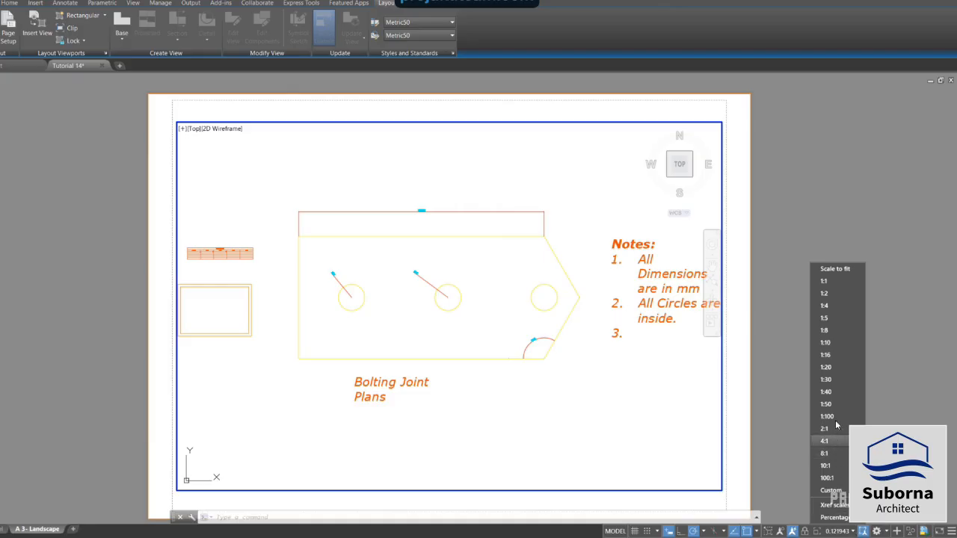
{"action": "left_click", "coordinate": [839, 321]}
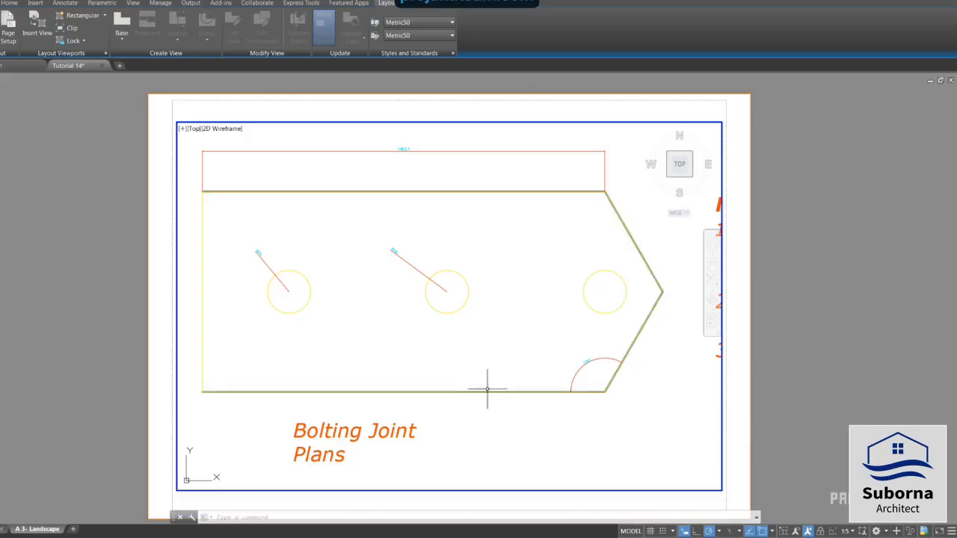
{"action": "mouse_move", "coordinate": [413, 340]}
{"action": "middle_mouse_down"}
{"action": "mouse_move", "coordinate": [594, 367]}
{"action": "mouse_move", "coordinate": [417, 331]}
{"action": "mouse_move", "coordinate": [395, 362]}
{"action": "mouse_move", "coordinate": [342, 368]}
{"action": "mouse_move", "coordinate": [585, 346]}
{"action": "middle_mouse_up"}
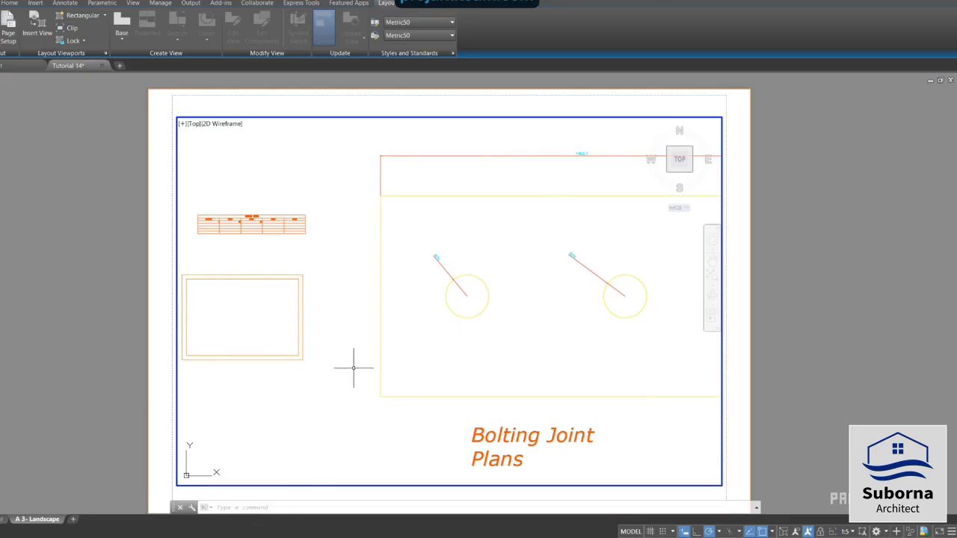
{"action": "scroll", "coordinate": [354, 368], "scroll_direction": "up", "scroll_amount": 2}
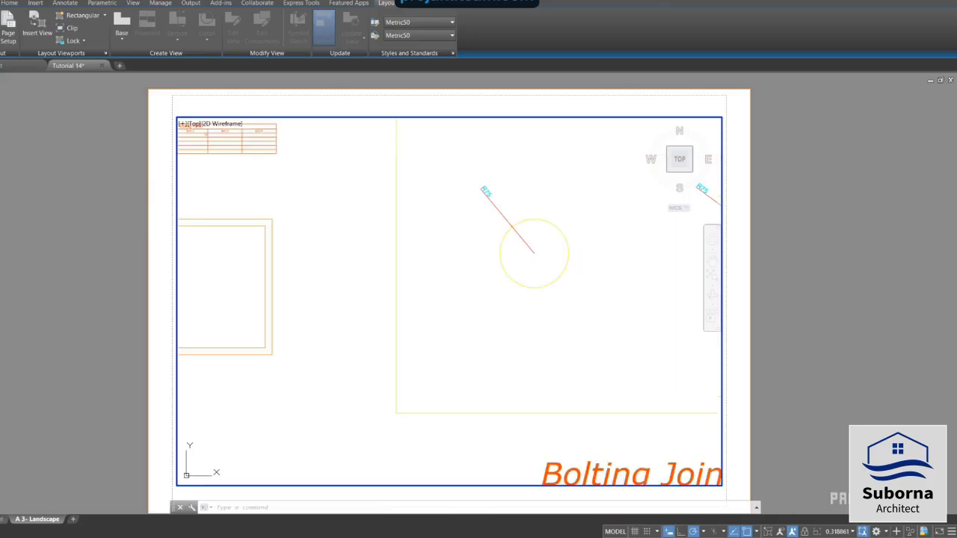
{"action": "scroll", "coordinate": [352, 367], "scroll_direction": "down", "scroll_amount": 2}
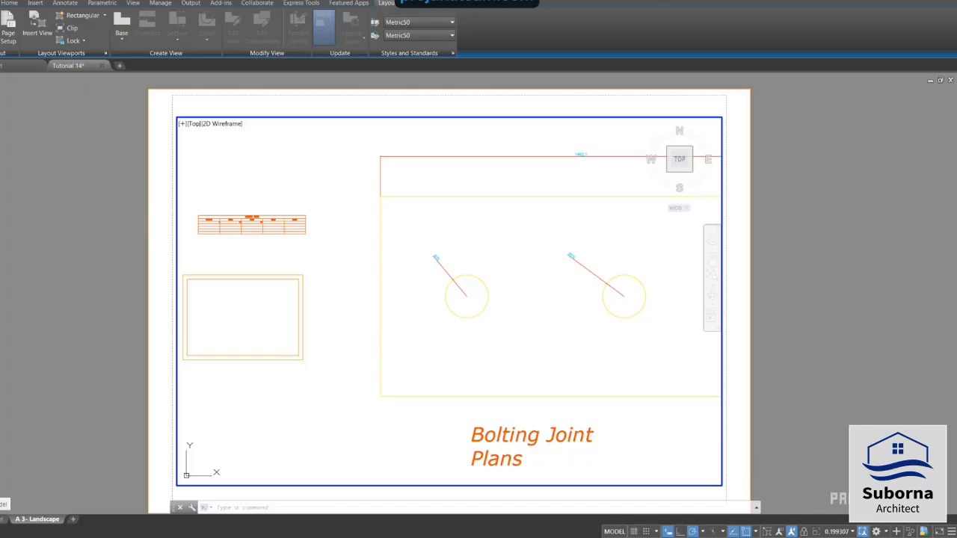
Delete the two nested title block border rectangles from model space and return to the A 3- Landscape layout
{"action": "left_click", "coordinate": [5, 518]}
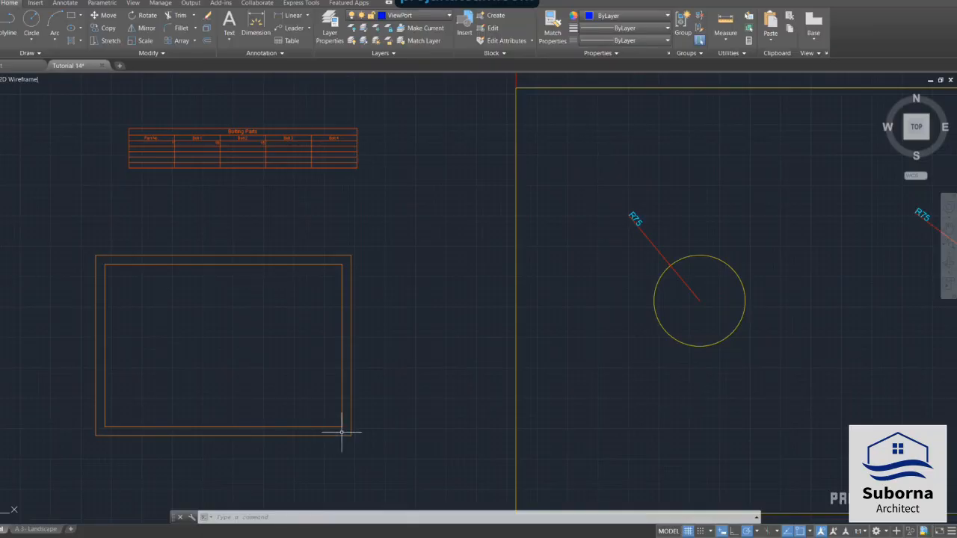
{"action": "left_click", "coordinate": [123, 254]}
{"action": "left_click", "coordinate": [133, 263]}
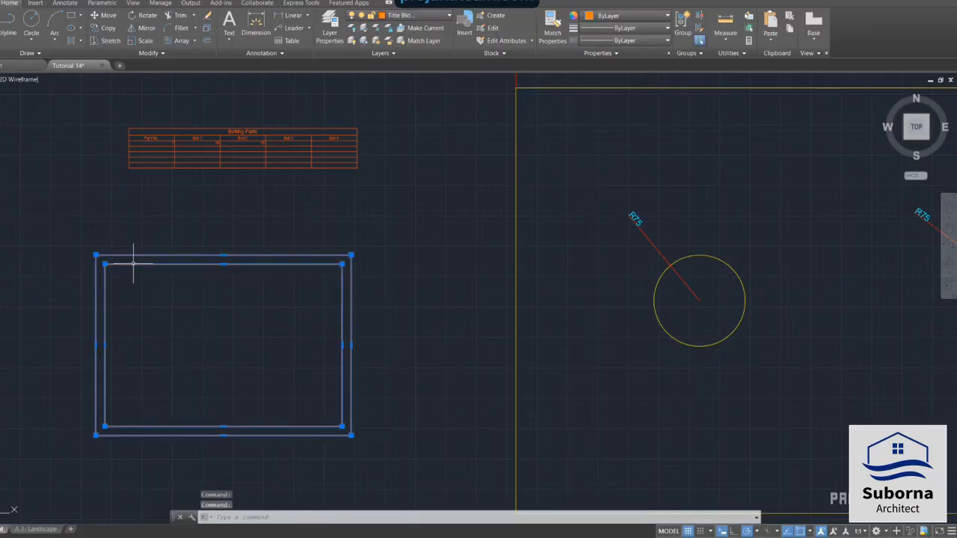
{"action": "key", "text": "Delete"}
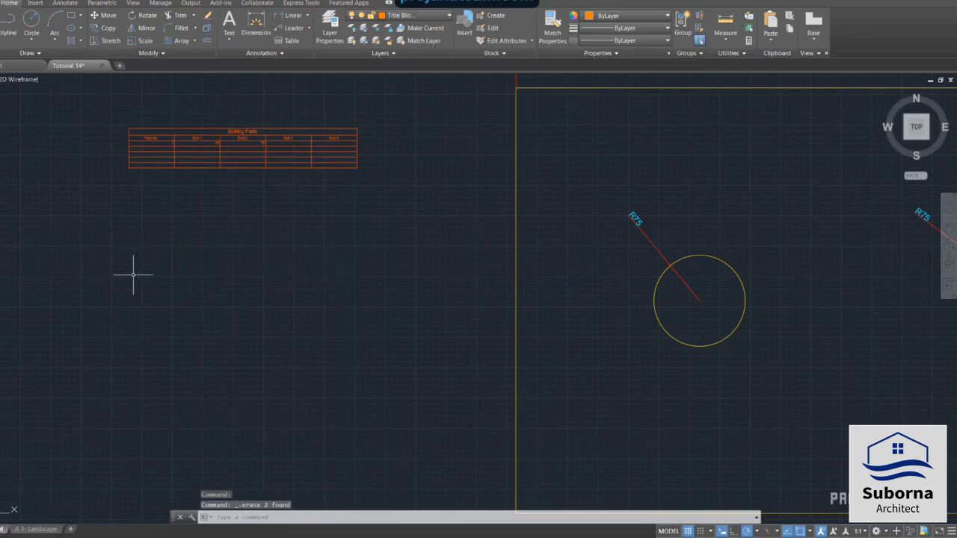
{"action": "left_click", "coordinate": [39, 530]}
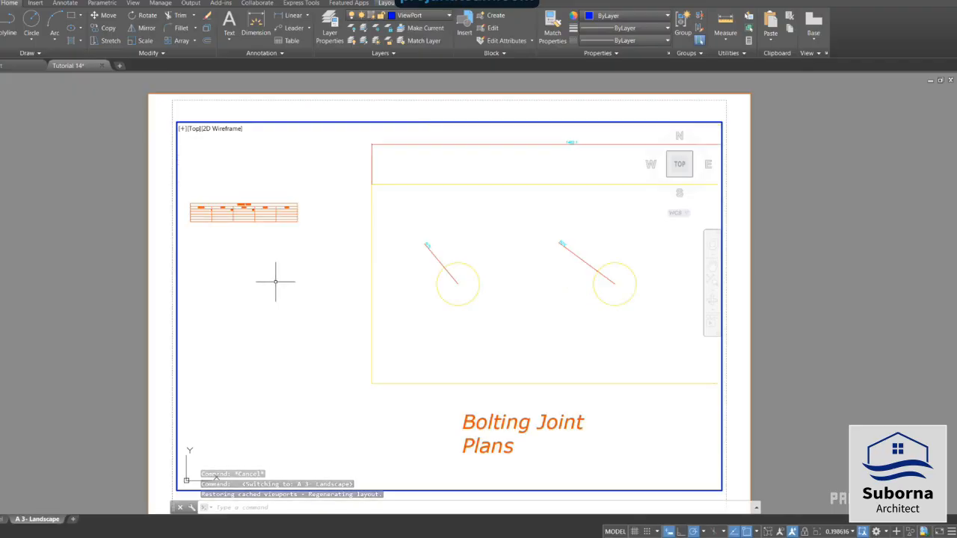
Reposition the viewport contents towards the plate's pointed end and the notes, and set the viewport scale back to 1:5
{"action": "middle_click_drag", "start_coordinate": [297, 315], "coordinate": [85, 322]}
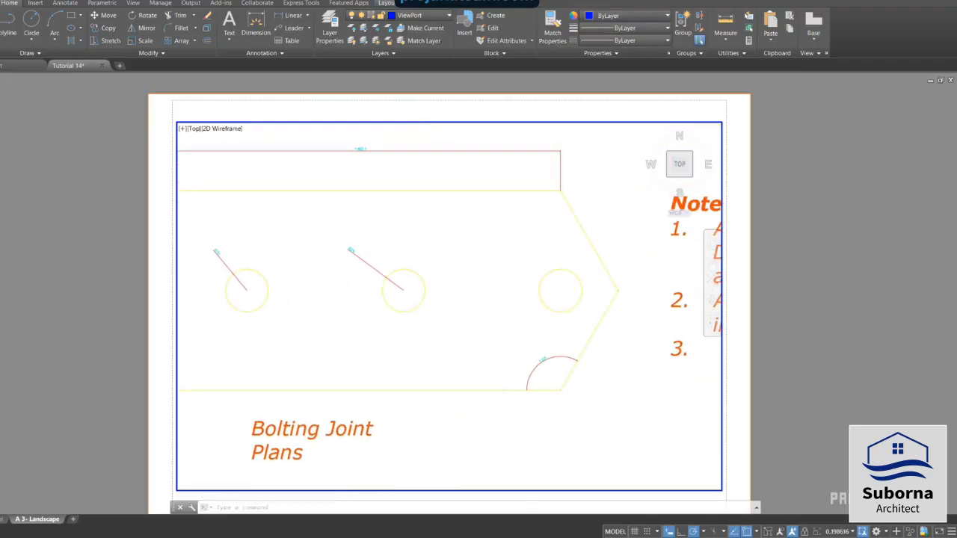
{"action": "mouse_move", "coordinate": [600, 252]}
{"action": "middle_mouse_down"}
{"action": "mouse_move", "coordinate": [430, 299]}
{"action": "mouse_move", "coordinate": [574, 275]}
{"action": "middle_mouse_up"}
{"action": "scroll", "coordinate": [600, 275], "scroll_direction": "up", "scroll_amount": 2}
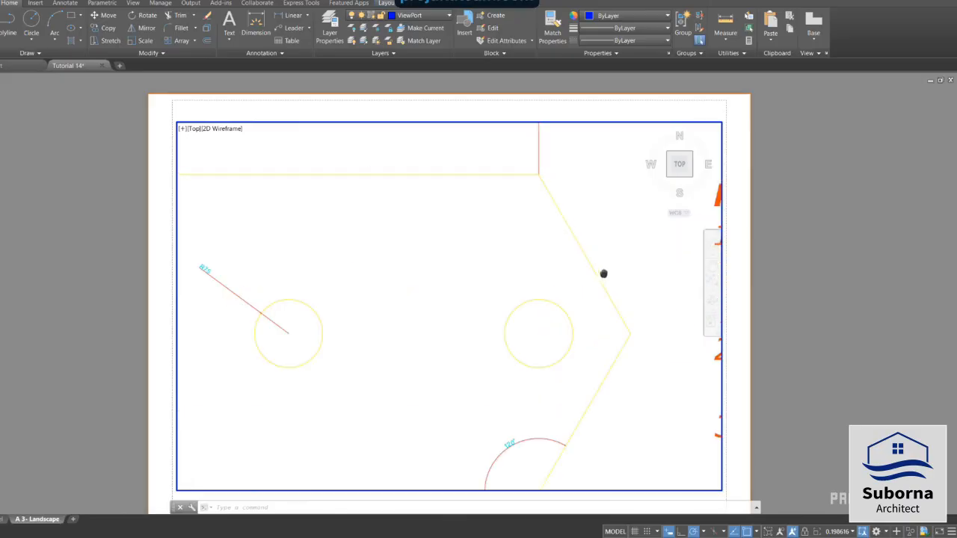
{"action": "scroll", "coordinate": [581, 292], "scroll_direction": "down", "scroll_amount": 2}
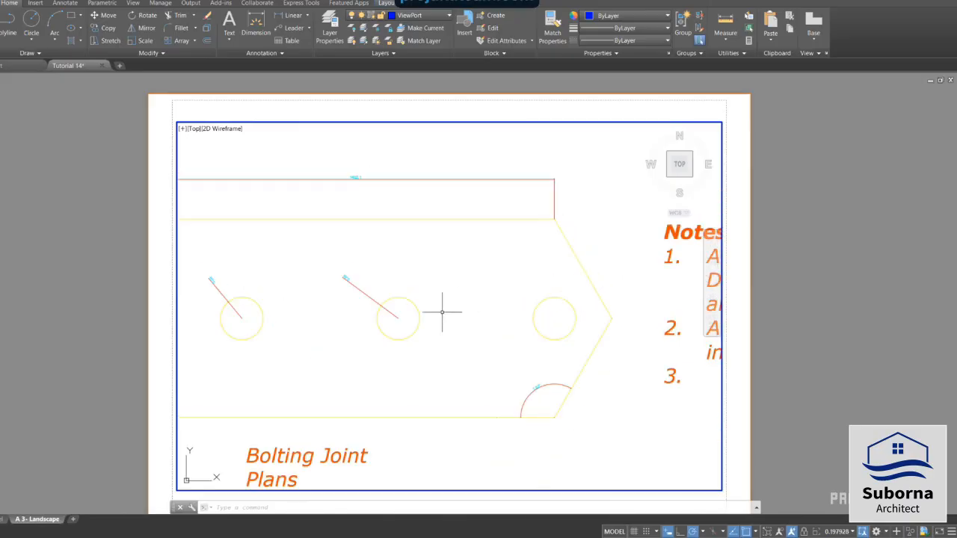
{"action": "scroll", "coordinate": [391, 322], "scroll_direction": "down", "scroll_amount": 2}
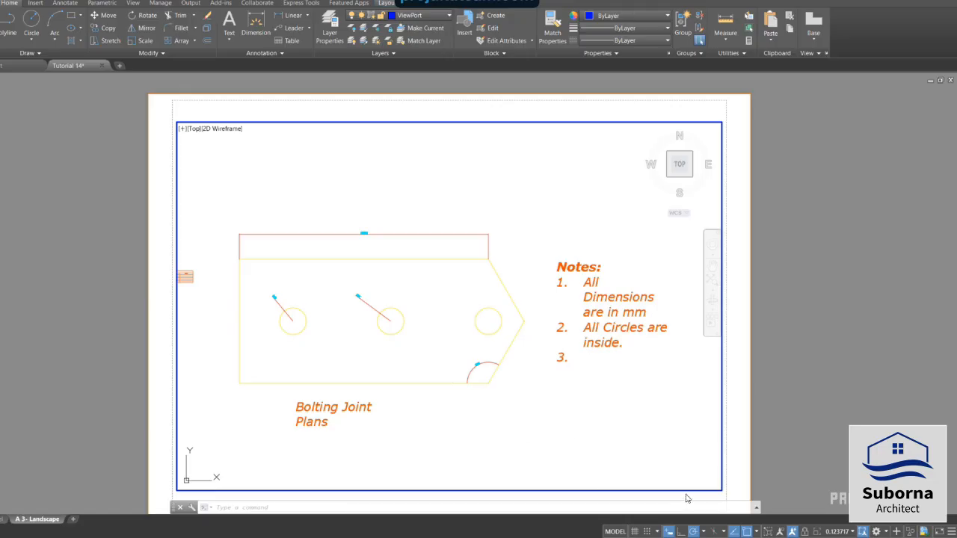
{"action": "left_click", "coordinate": [853, 532]}
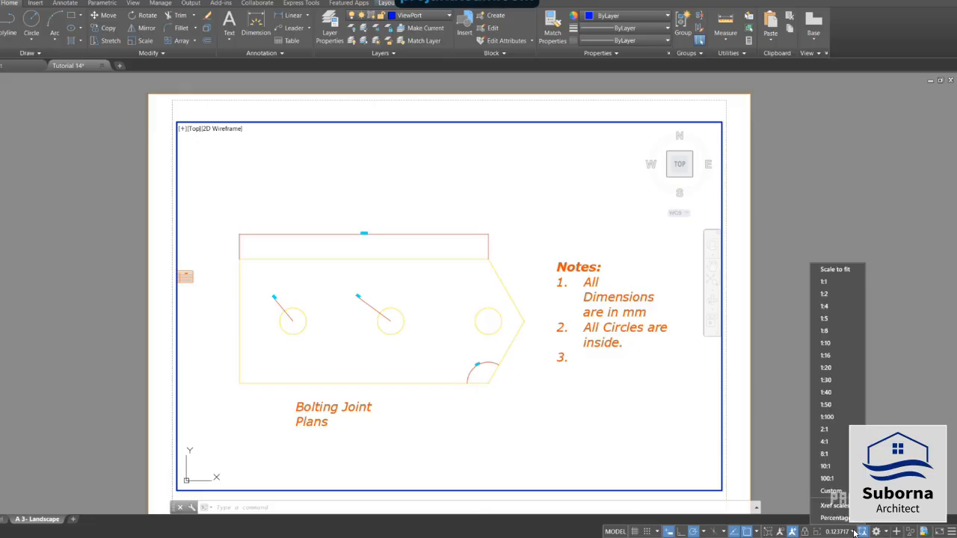
{"action": "left_click", "coordinate": [843, 318]}
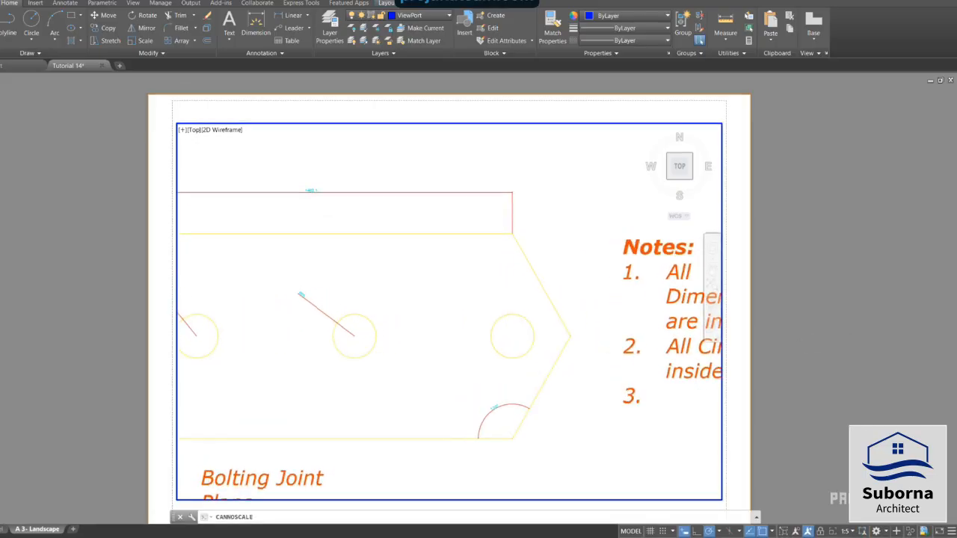